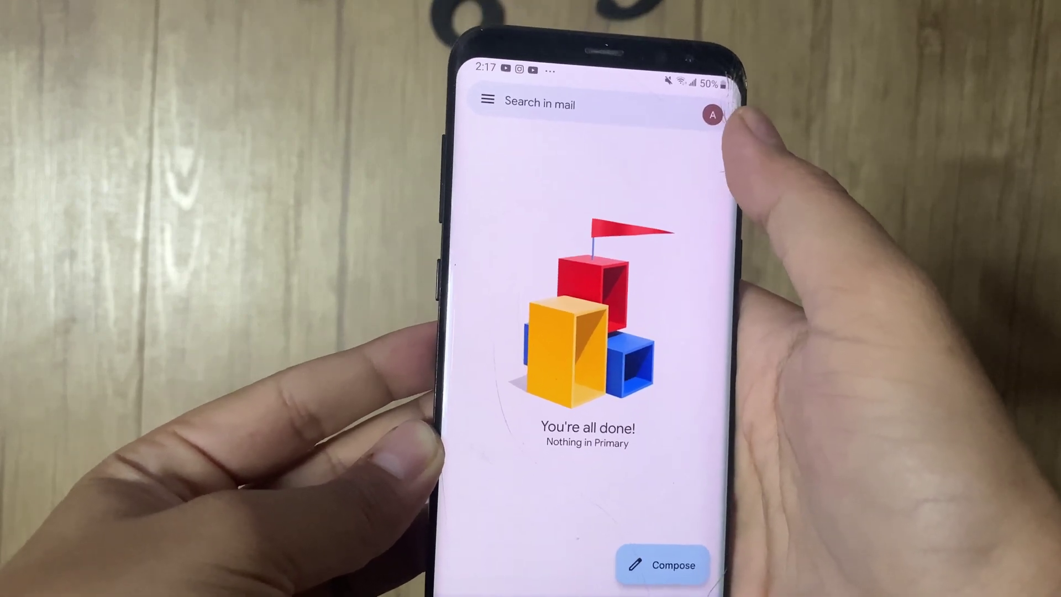
pyautogui.click(713, 116)
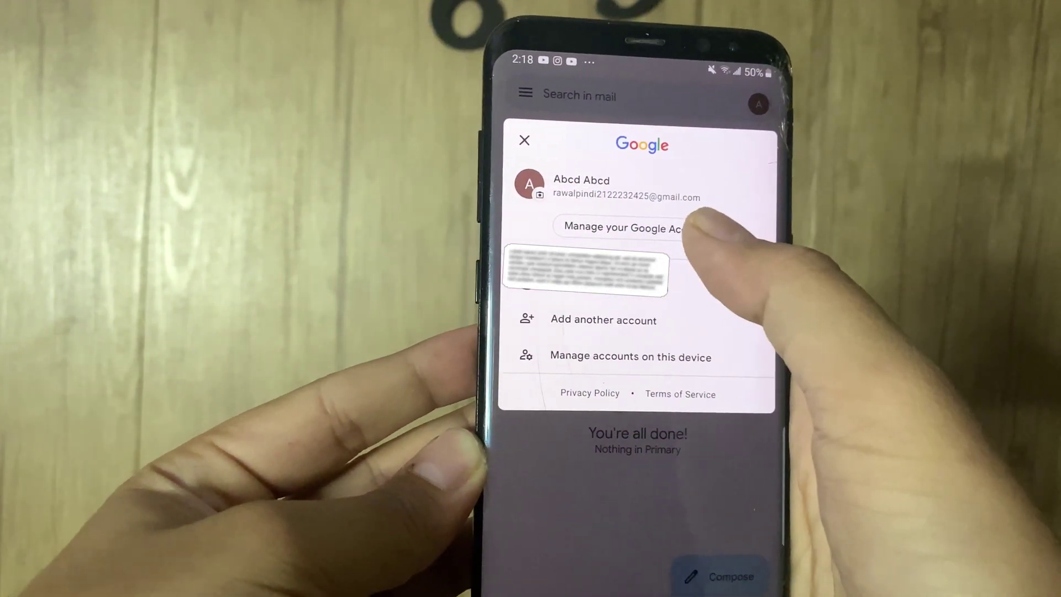
pyautogui.press('Escape')
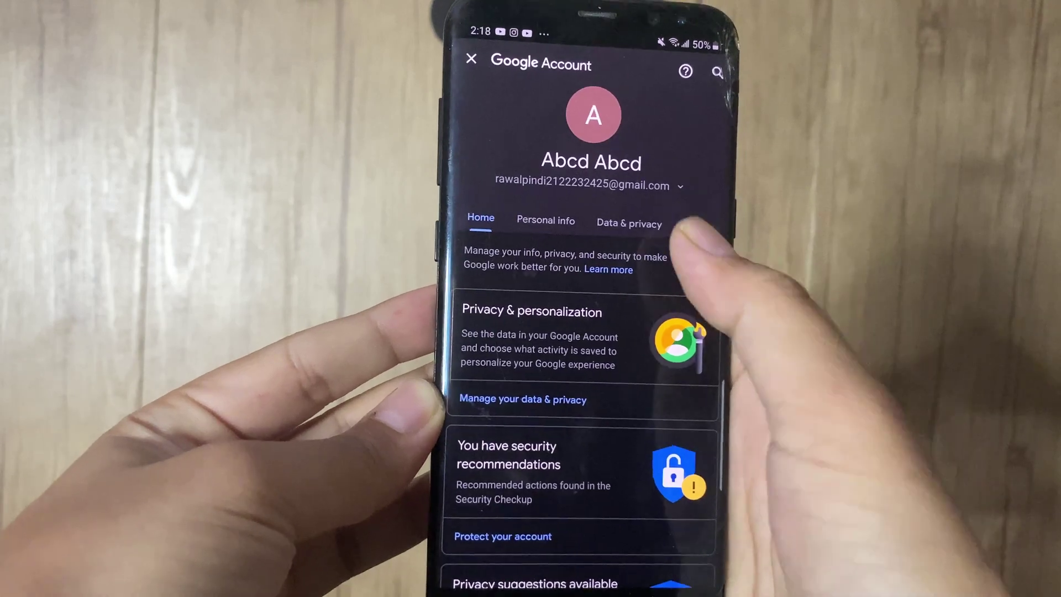
# Step: Switch to Data & privacy and scroll to More options with the account deletion entry
pyautogui.click(629, 222)
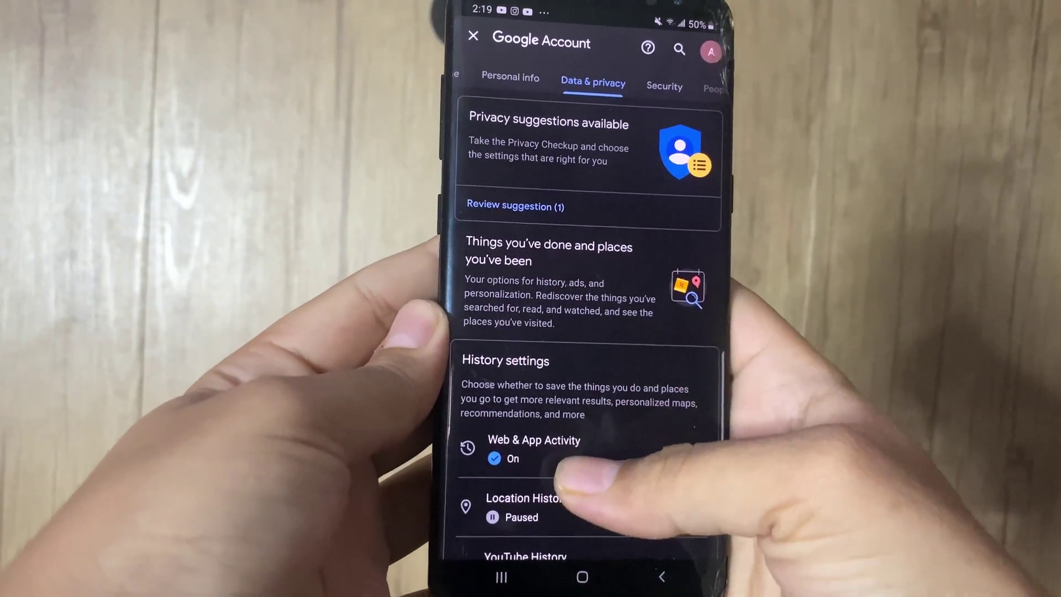
pyautogui.scroll(-3, 589, 331)
pyautogui.scroll(-4, 589, 331)
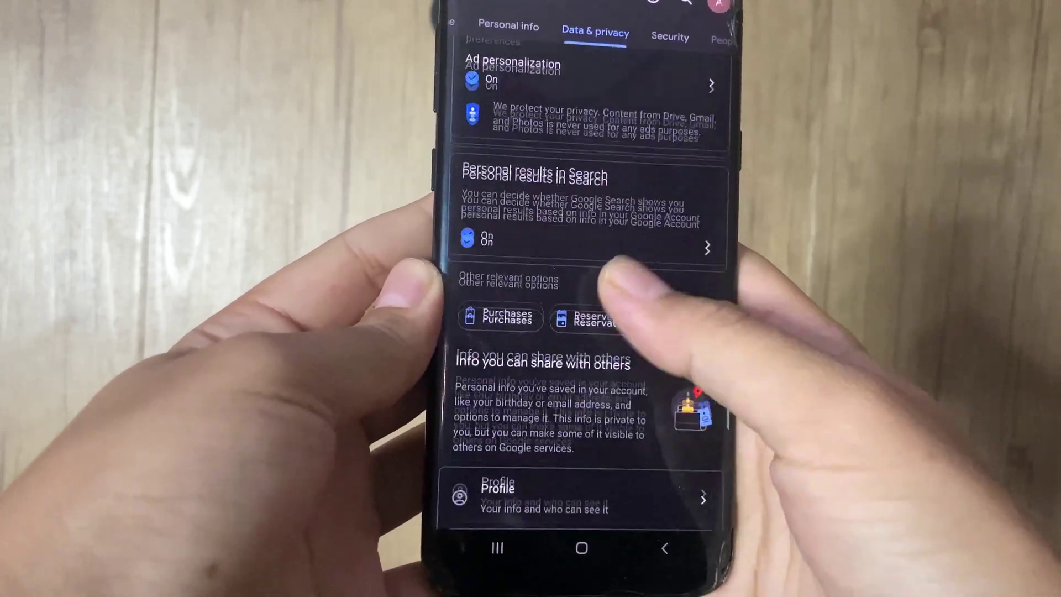
pyautogui.scroll(-5, 580, 331)
pyautogui.scroll(-7, 581, 332)
pyautogui.scroll(-4, 580, 332)
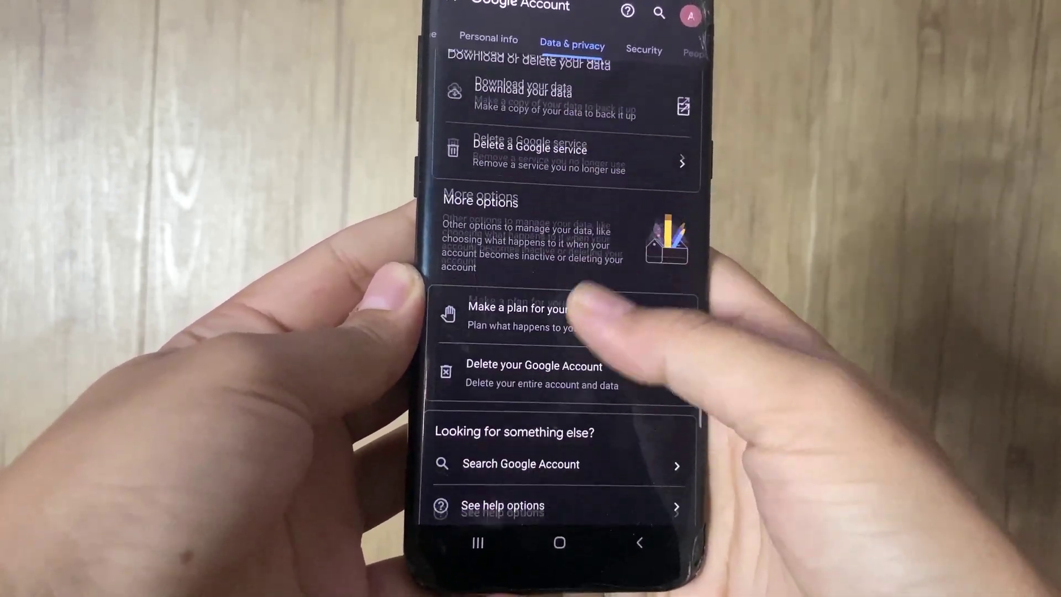
pyautogui.scroll(-1, 563, 331)
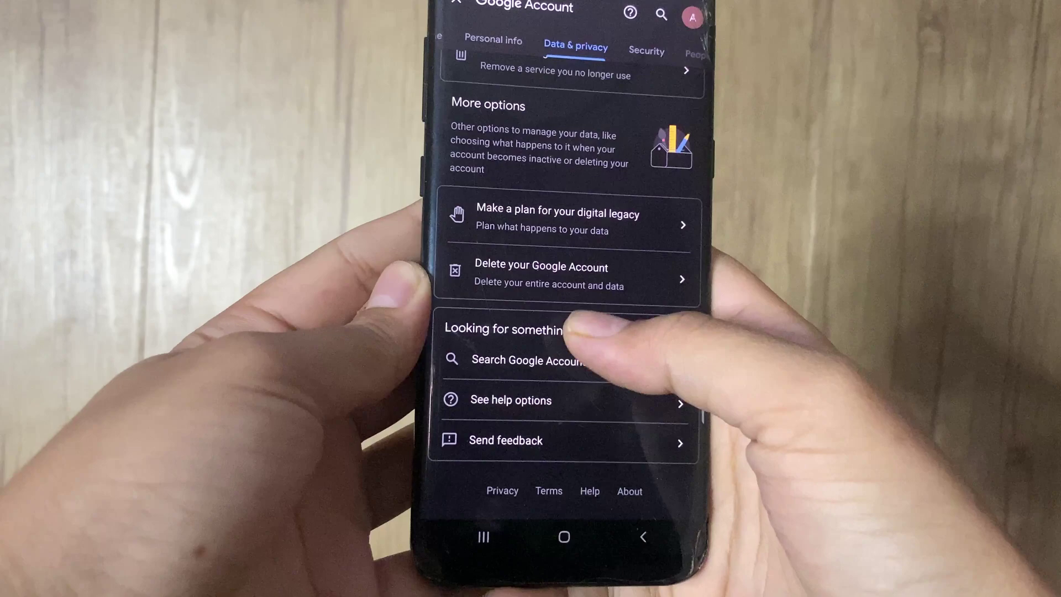
pyautogui.scroll(2, 580, 331)
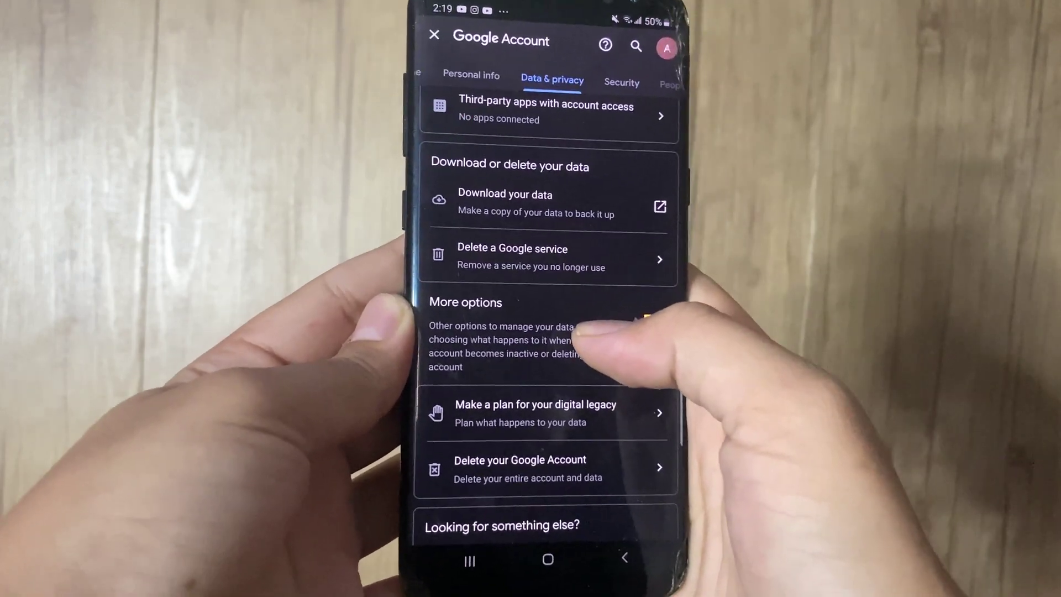
pyautogui.scroll(-3, 571, 332)
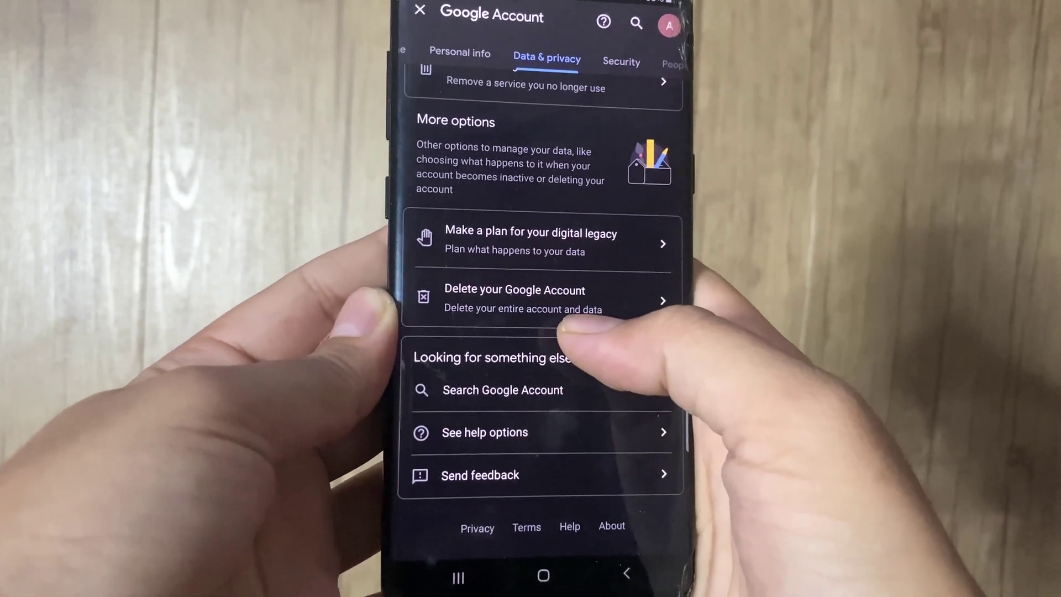
# Step: Choose 'Delete your Google Account', enter the password and verify identity with Next
pyautogui.click(580, 301)
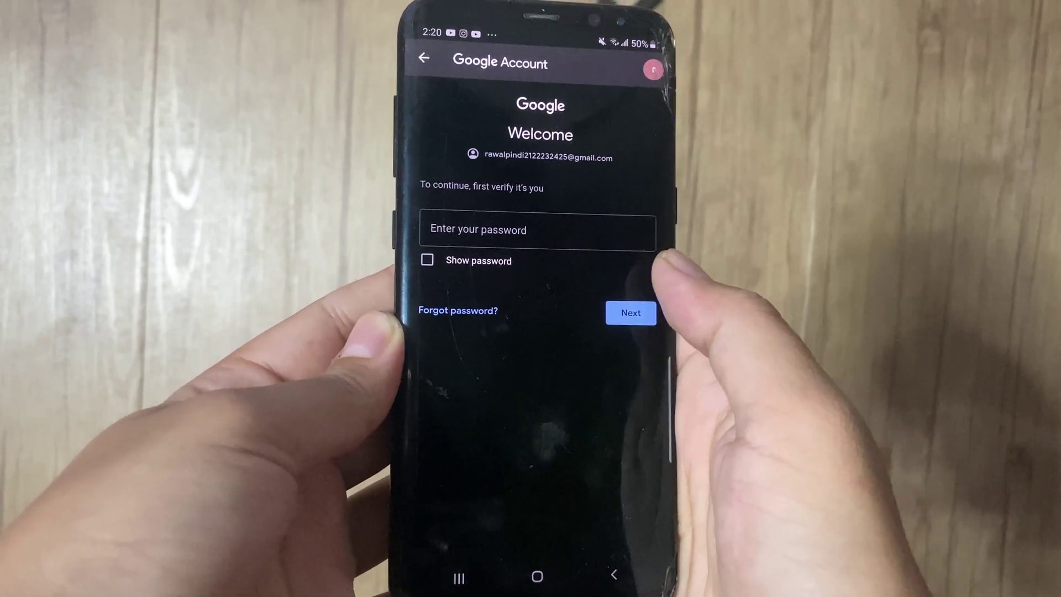
pyautogui.click(618, 232)
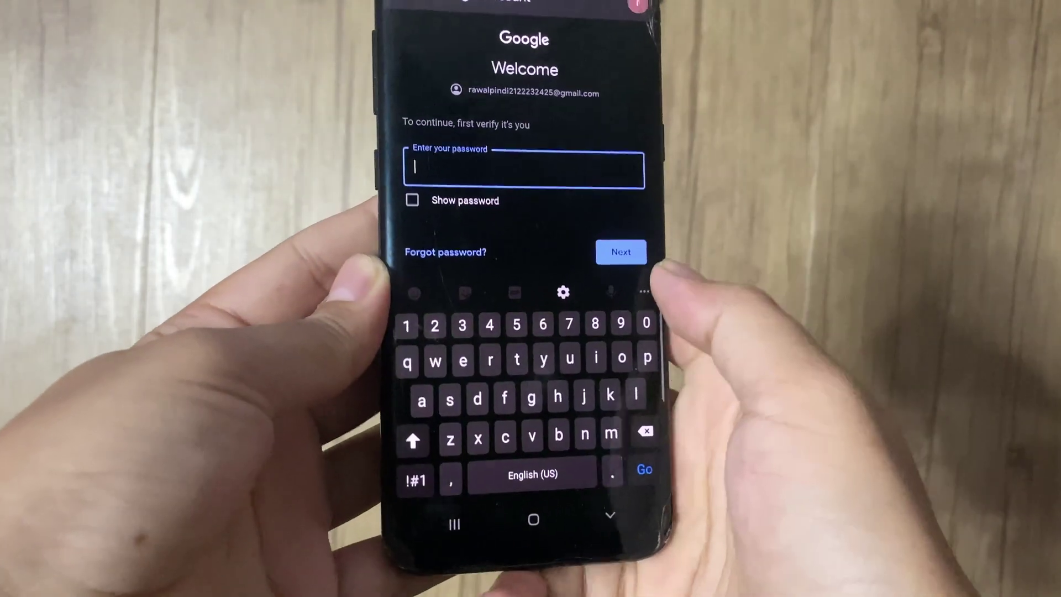
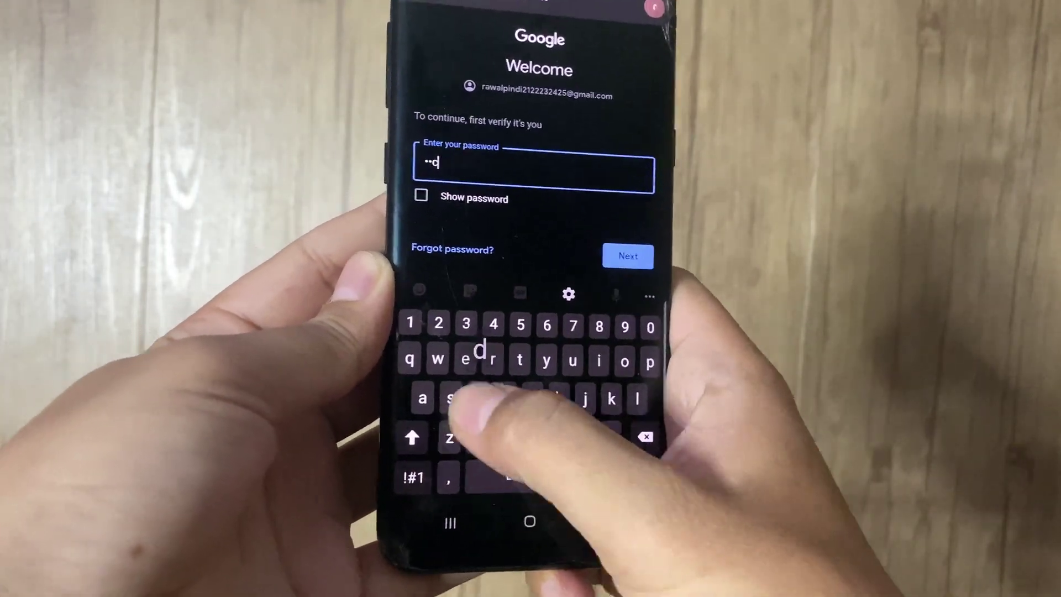
pyautogui.click(414, 477)
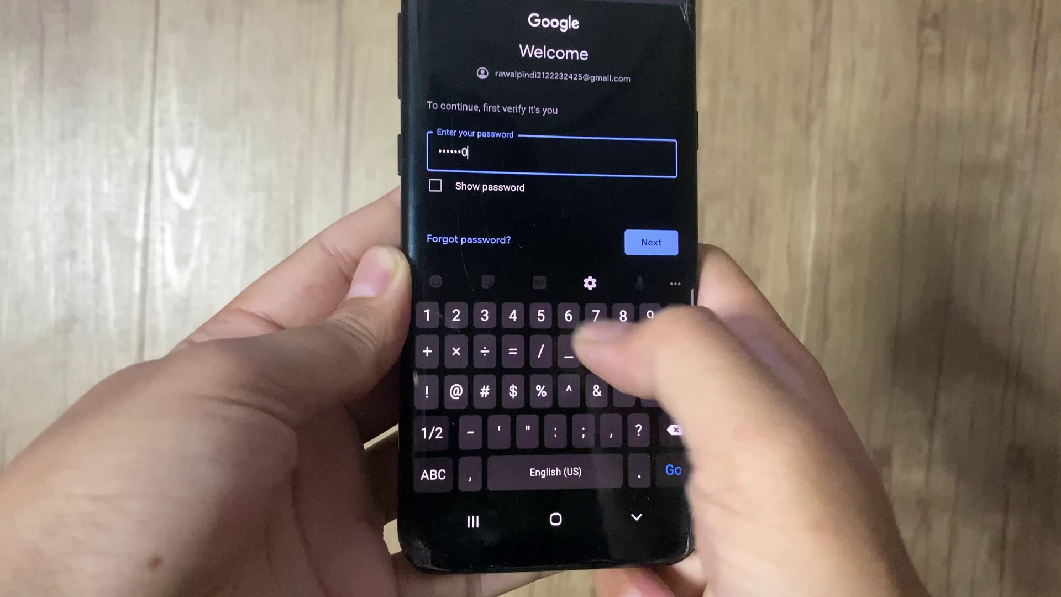
pyautogui.click(673, 471)
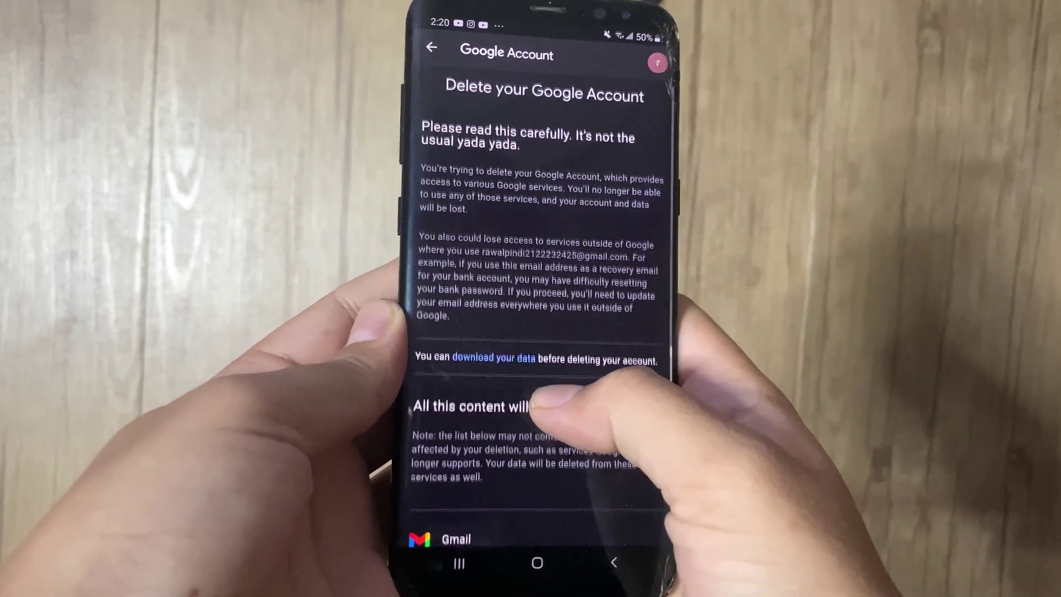
pyautogui.scroll(-2, 573, 382)
pyautogui.scroll(-1, 597, 377)
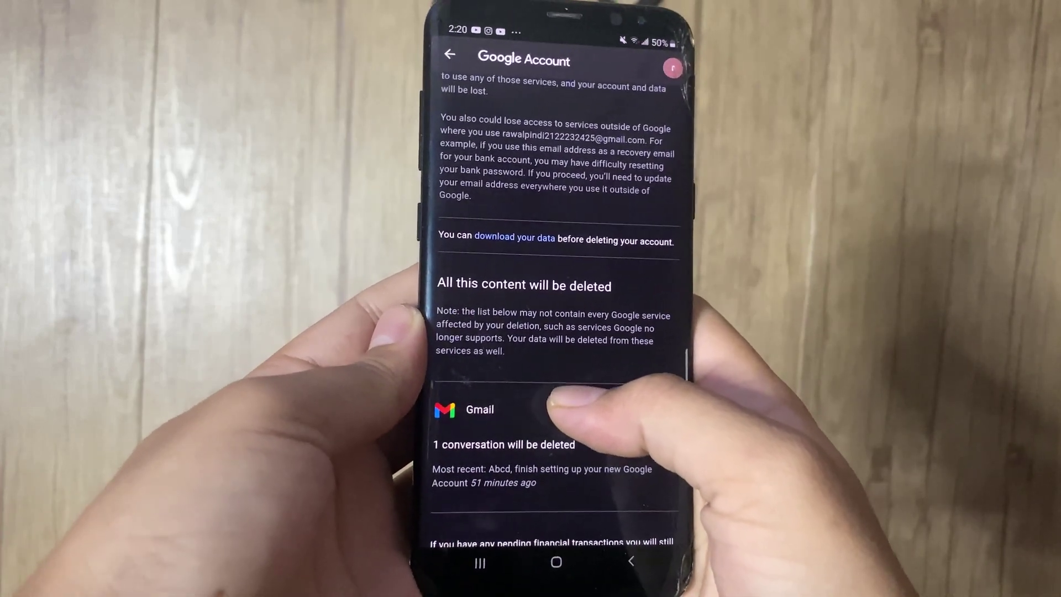
pyautogui.scroll(3, 572, 357)
pyautogui.scroll(2, 572, 357)
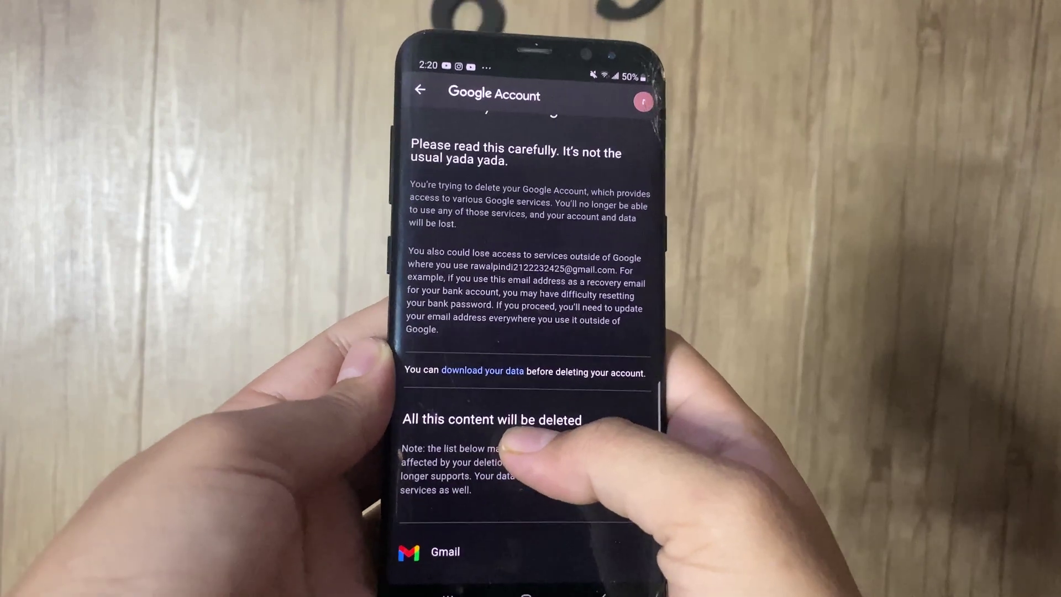
pyautogui.scroll(-3, 530, 356)
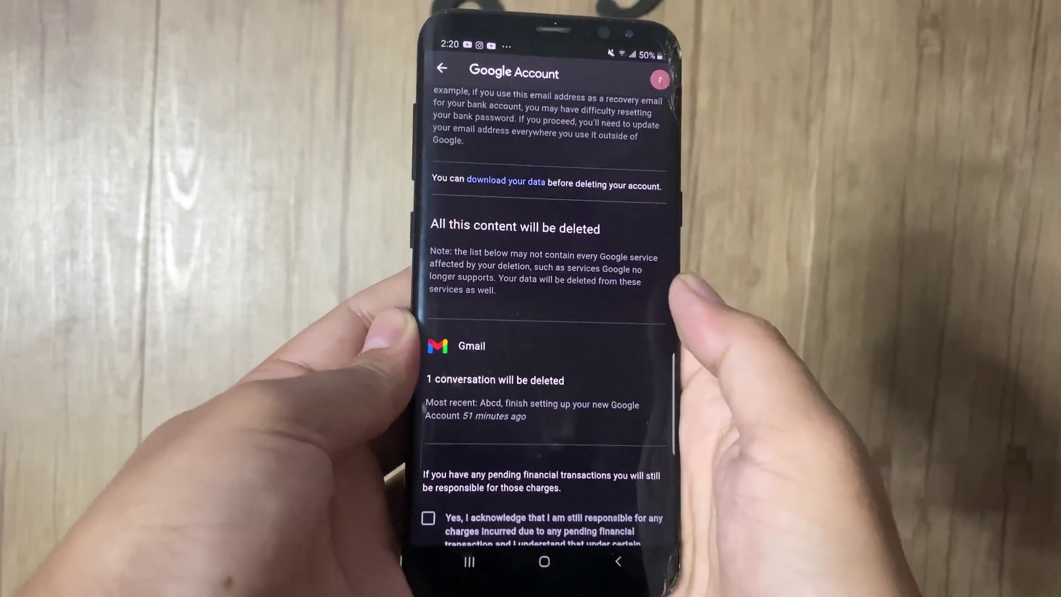
pyautogui.scroll(-1, 581, 356)
pyautogui.scroll(-1, 580, 332)
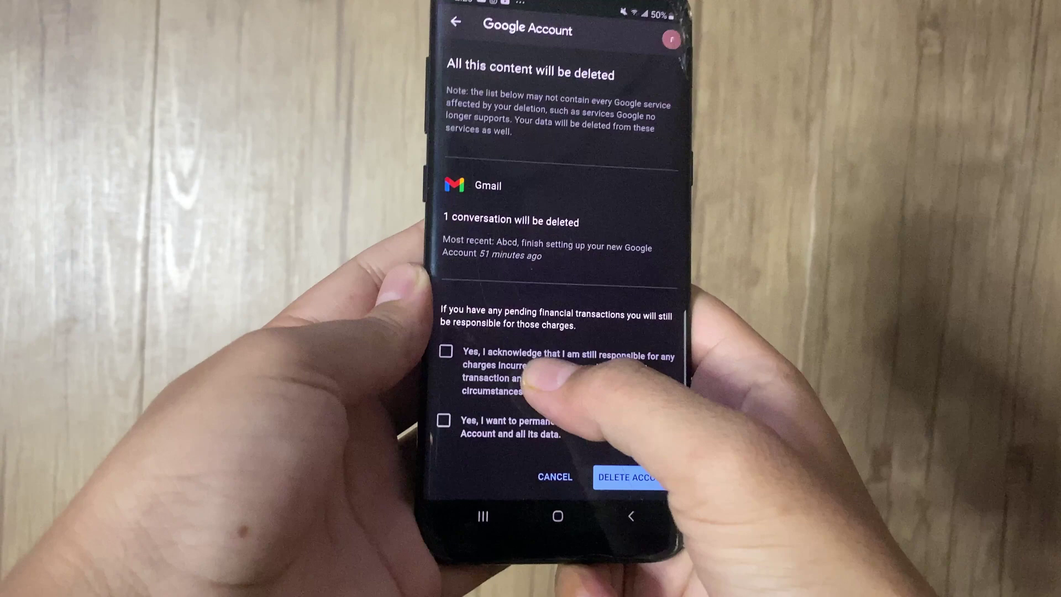
# Step: Check the pending-charges and permanent-deletion acknowledgements, then submit Delete Account
pyautogui.click(543, 377)
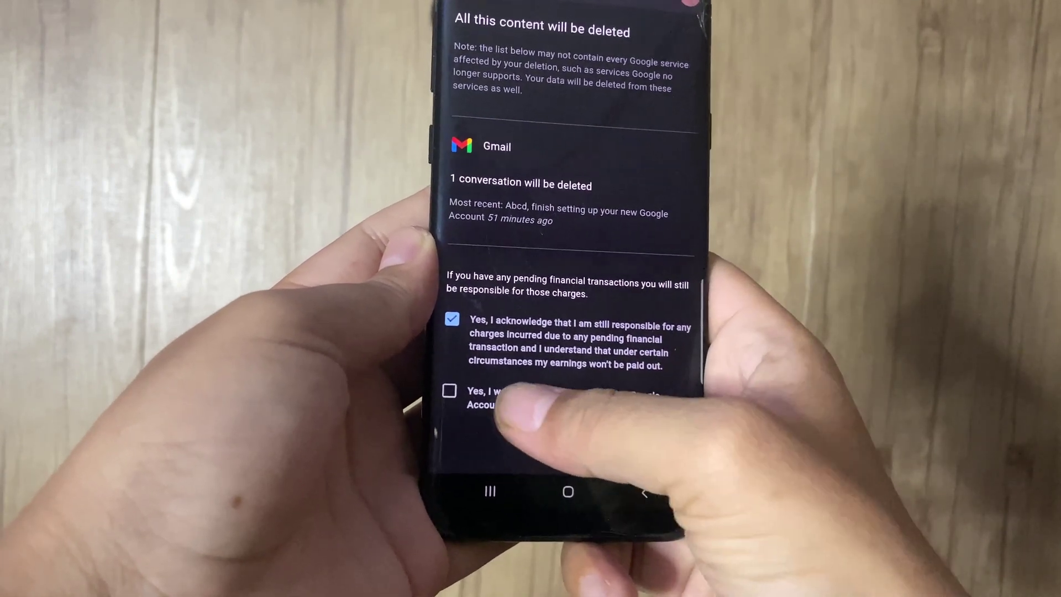
pyautogui.click(493, 396)
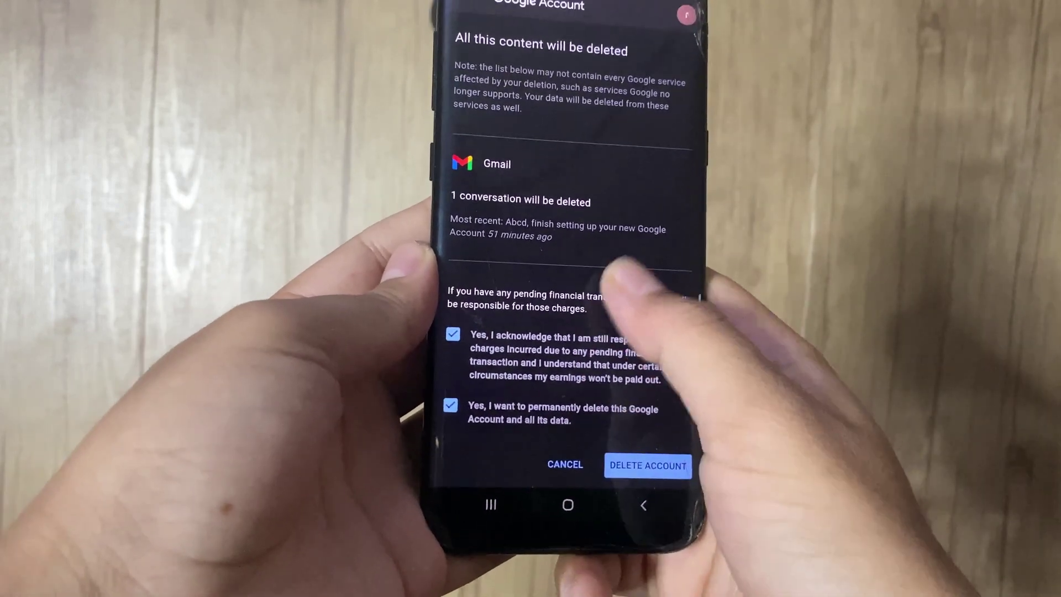
pyautogui.scroll(5, 581, 365)
pyautogui.scroll(-4, 563, 348)
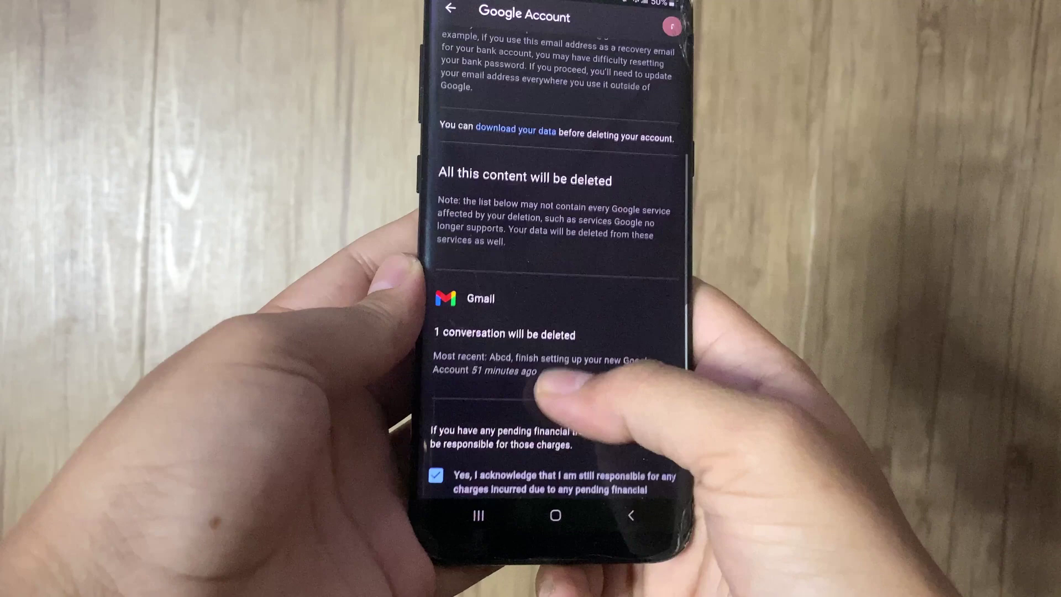
pyautogui.click(637, 487)
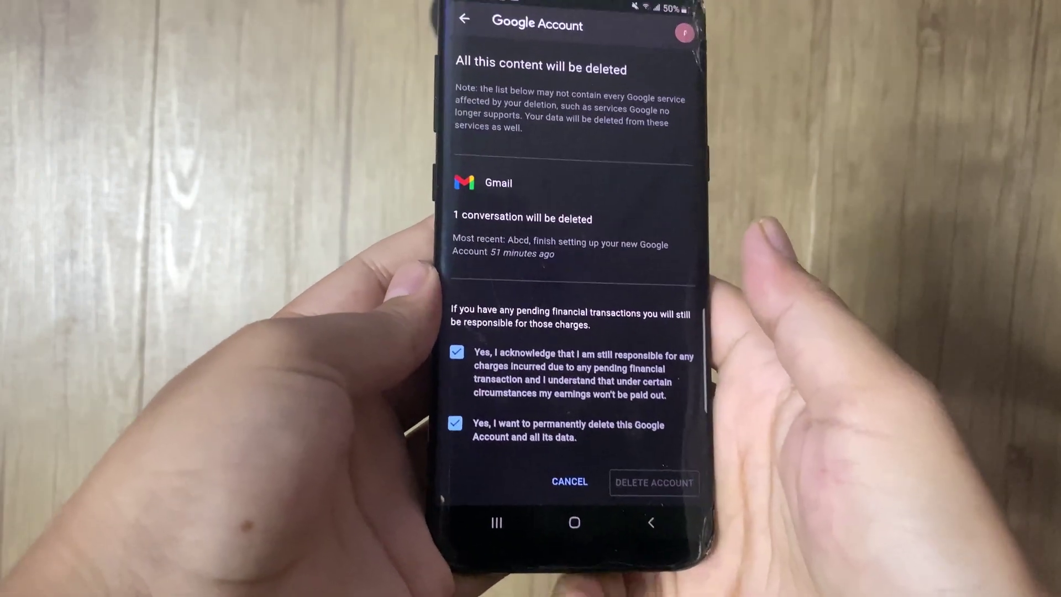